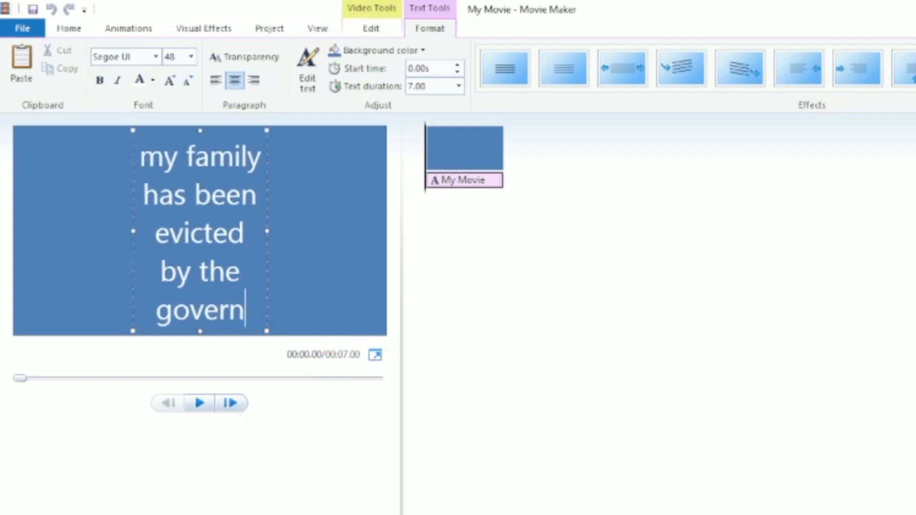
Finish the title text 'my family has been evicted by the government' and widen its text box
text(ment)
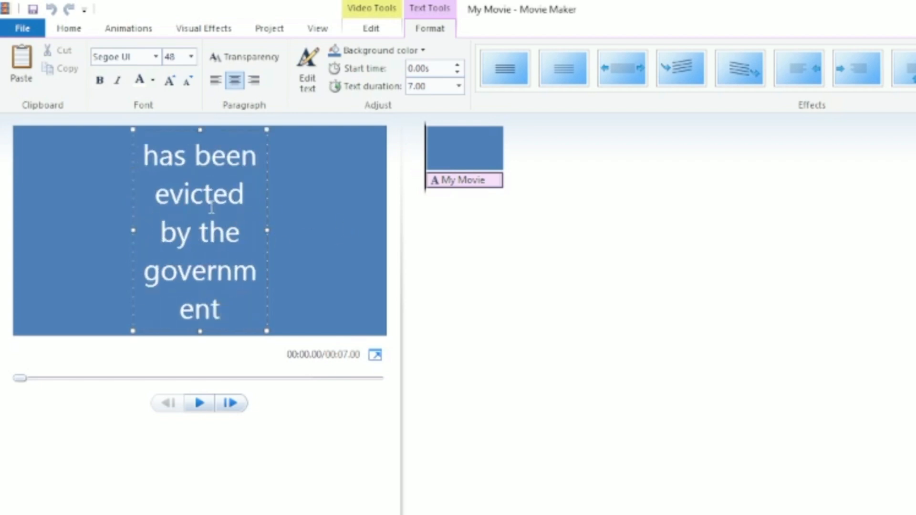
drag(270, 231, 303, 228)
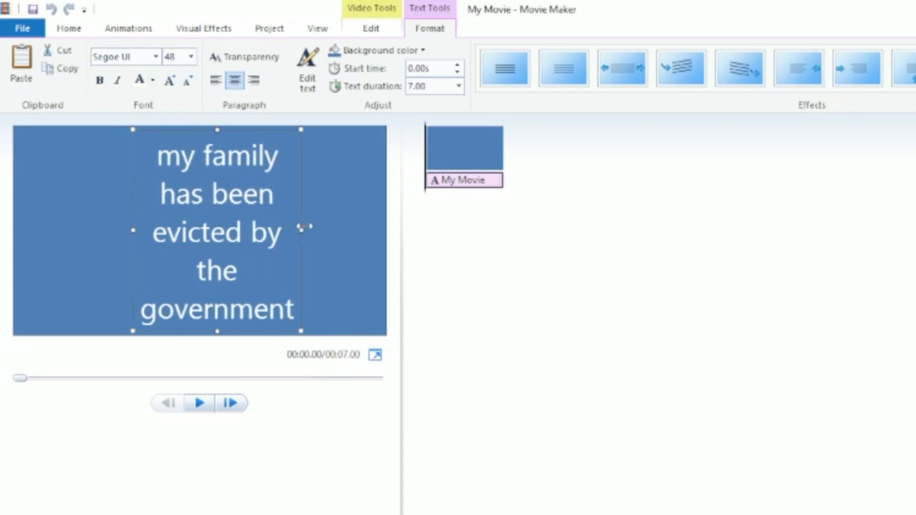
Apply the Cinematic - burst 1 text effect to the title
scroll(696, 68, down, 4)
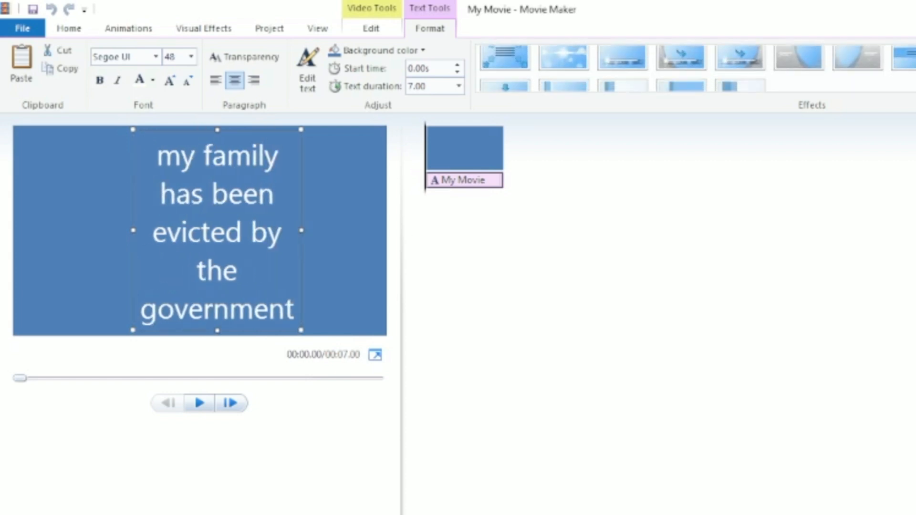
scroll(696, 68, up, 1)
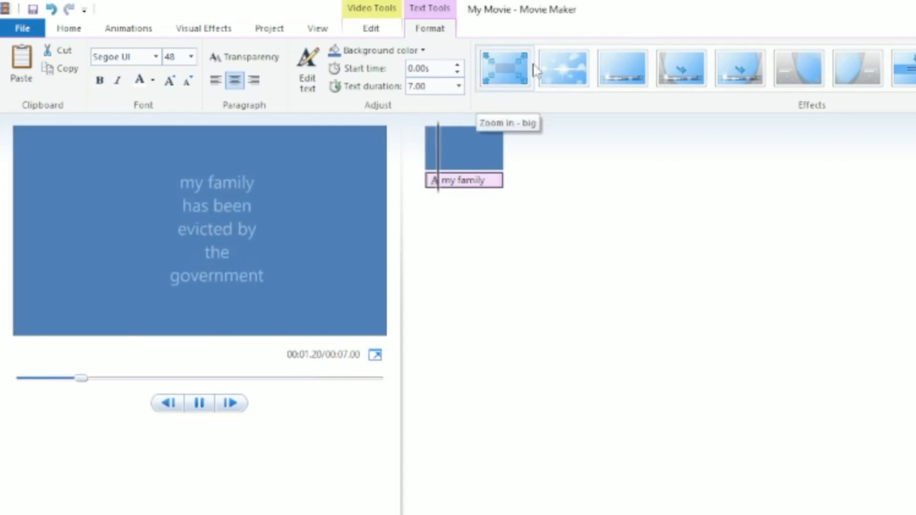
click(517, 65)
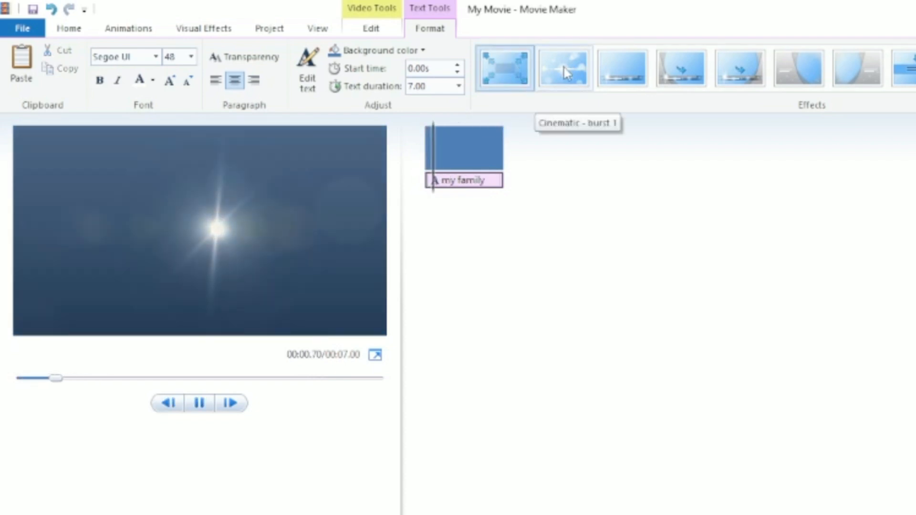
click(566, 73)
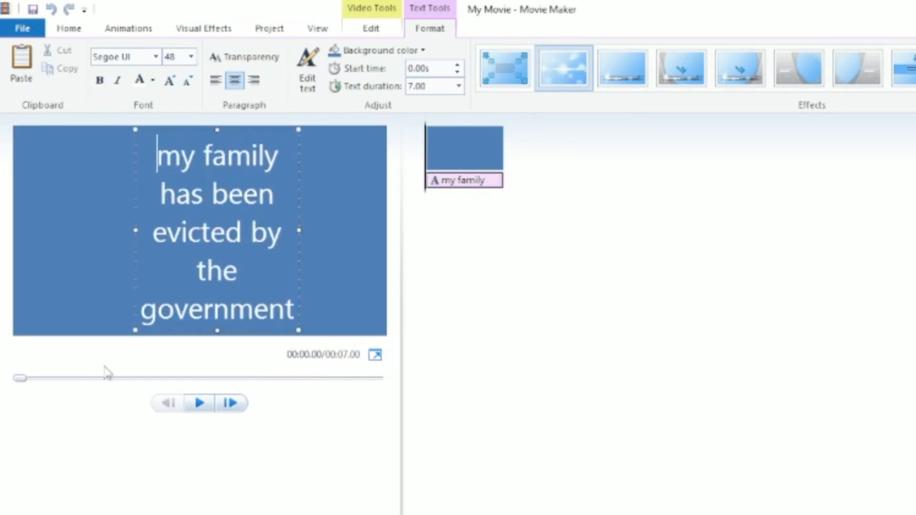
Play back the opening title to preview its animation
click(190, 407)
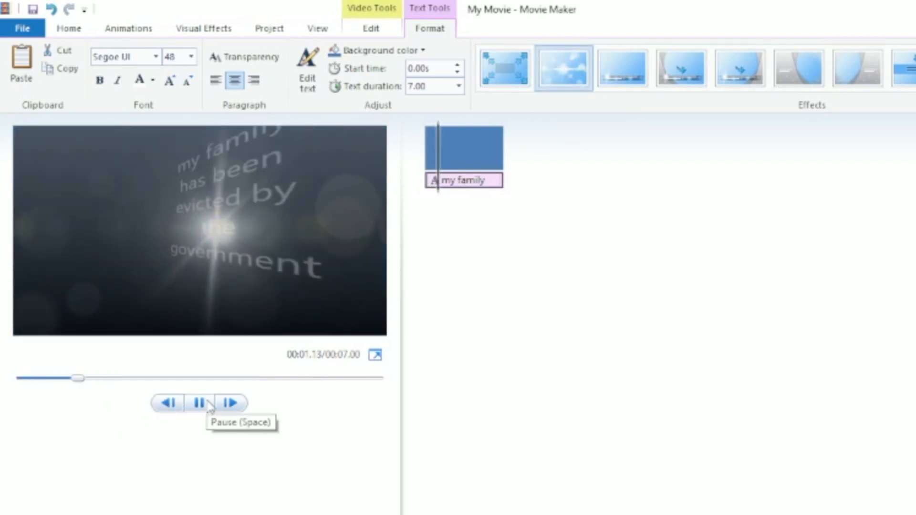
click(208, 406)
click(191, 28)
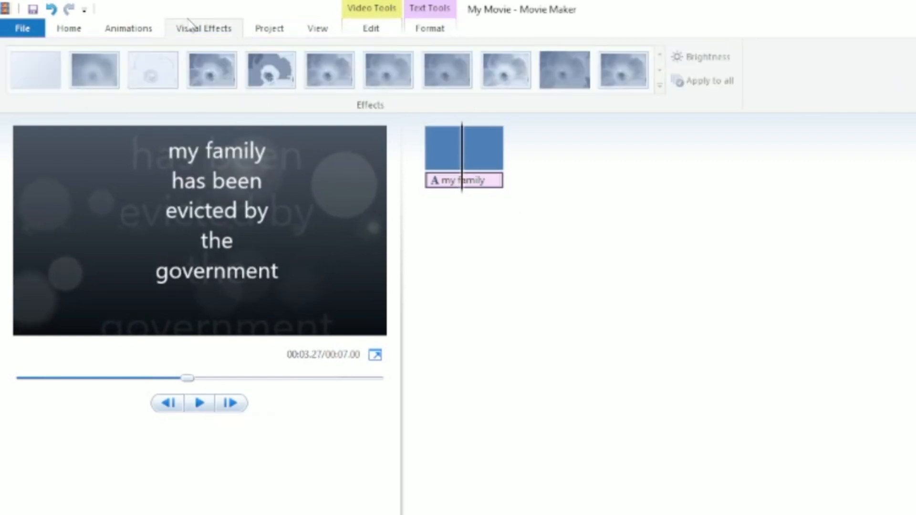
click(158, 28)
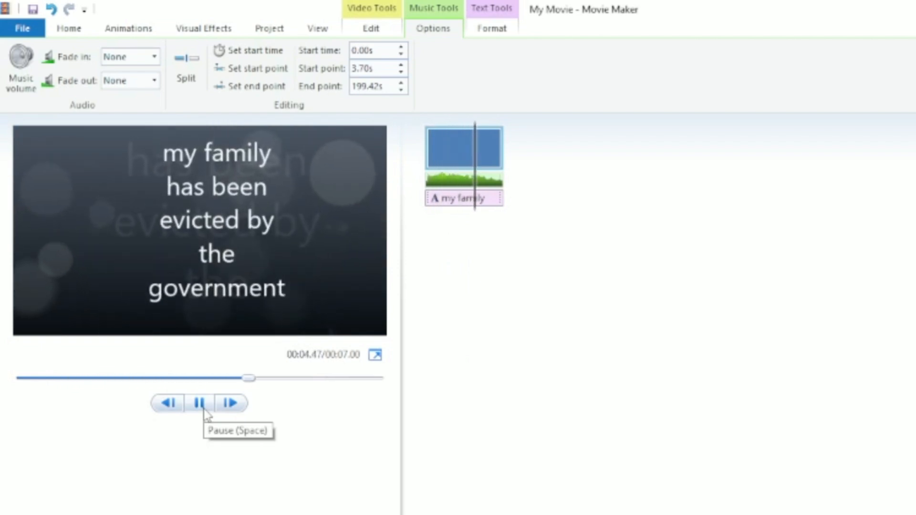
click(204, 409)
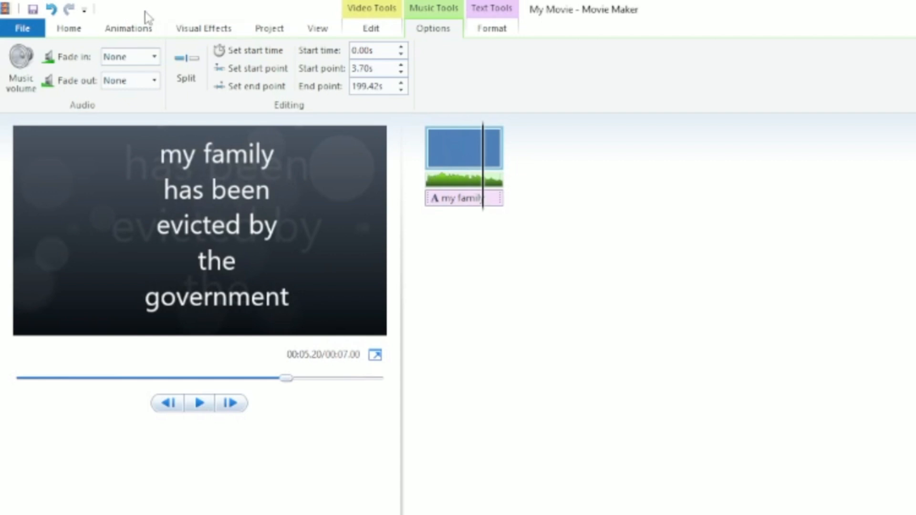
click(69, 28)
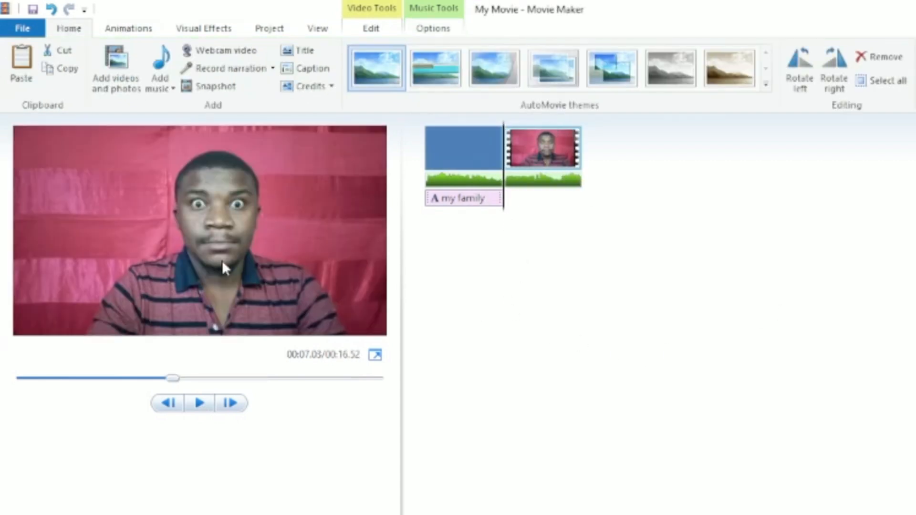
Apply the blue-tinted visual effect from the last row of the effects gallery to the webcam video clip
drag(180, 381, 313, 374)
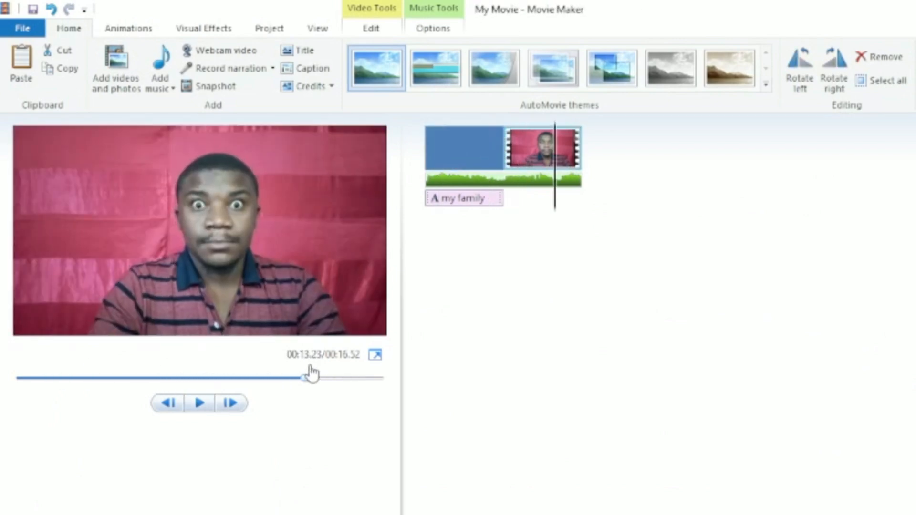
drag(197, 369, 260, 346)
click(368, 28)
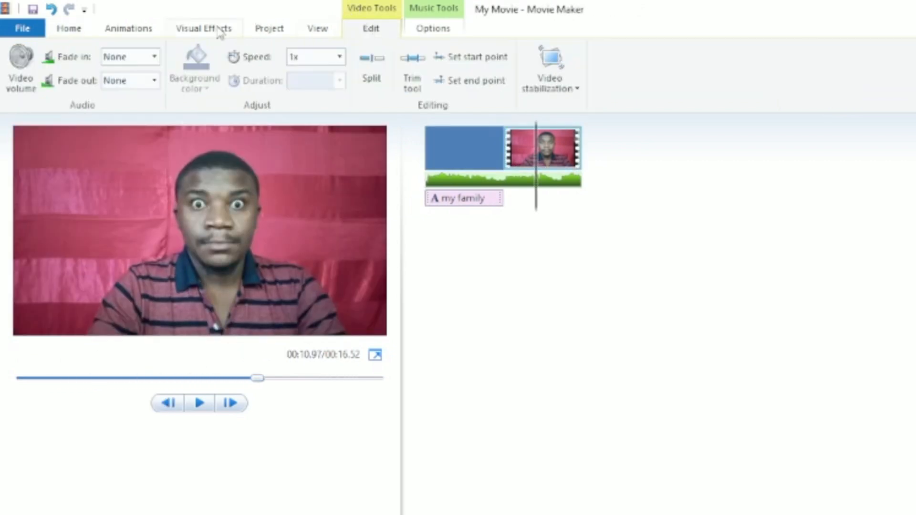
click(223, 32)
click(660, 68)
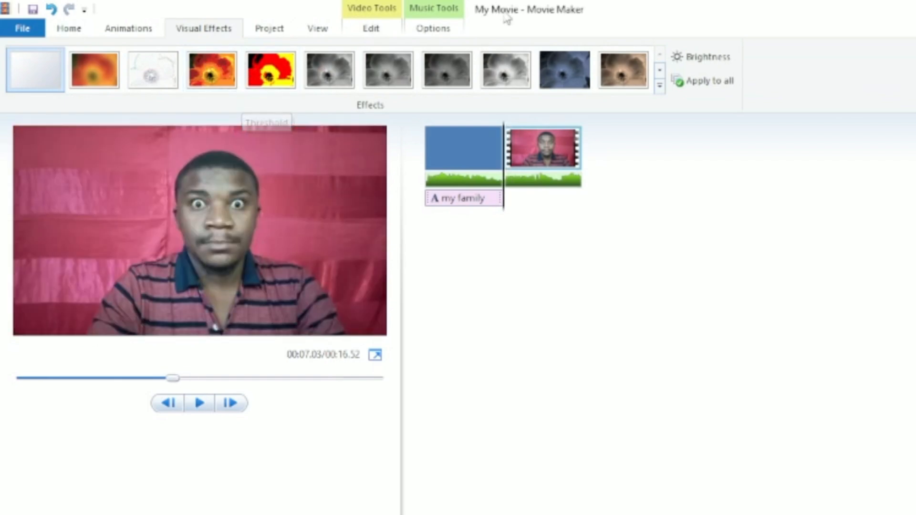
click(660, 71)
click(660, 71)
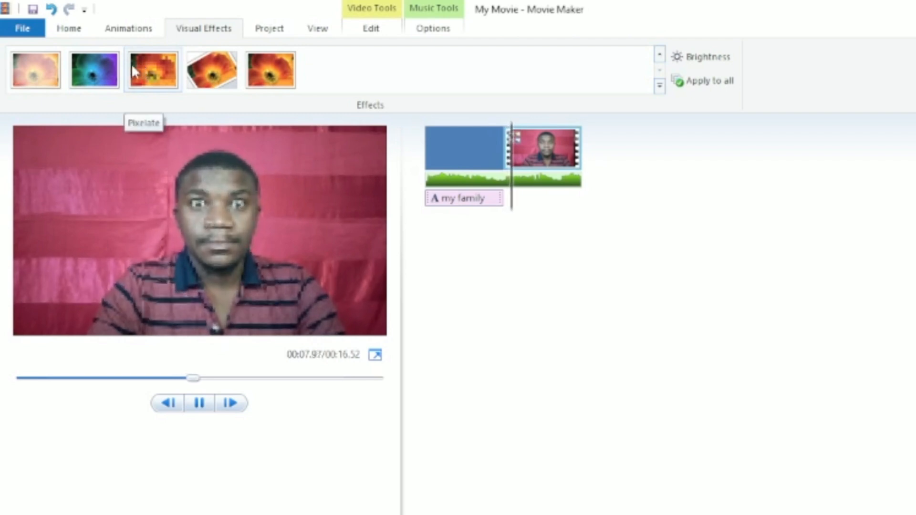
click(96, 58)
Set the opening title clip's duration to 4.00 seconds
drag(174, 389, 144, 381)
right_click(461, 158)
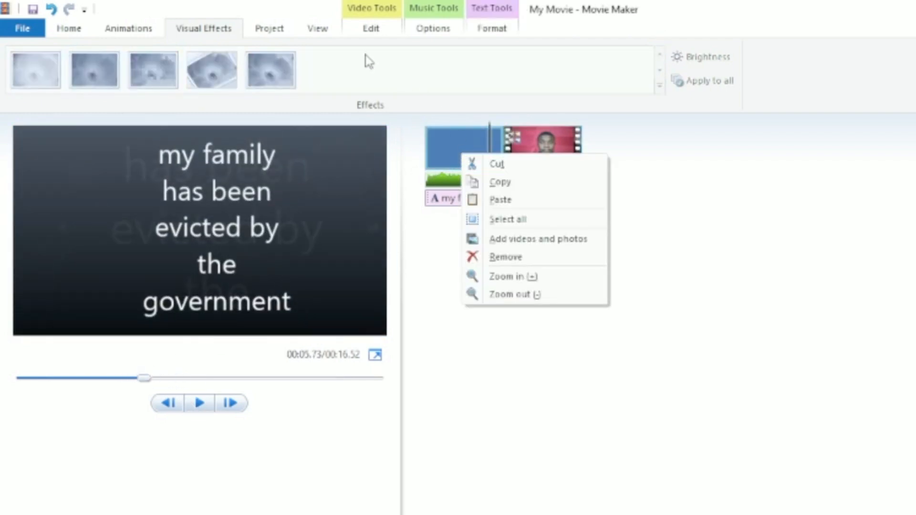
click(368, 30)
click(340, 83)
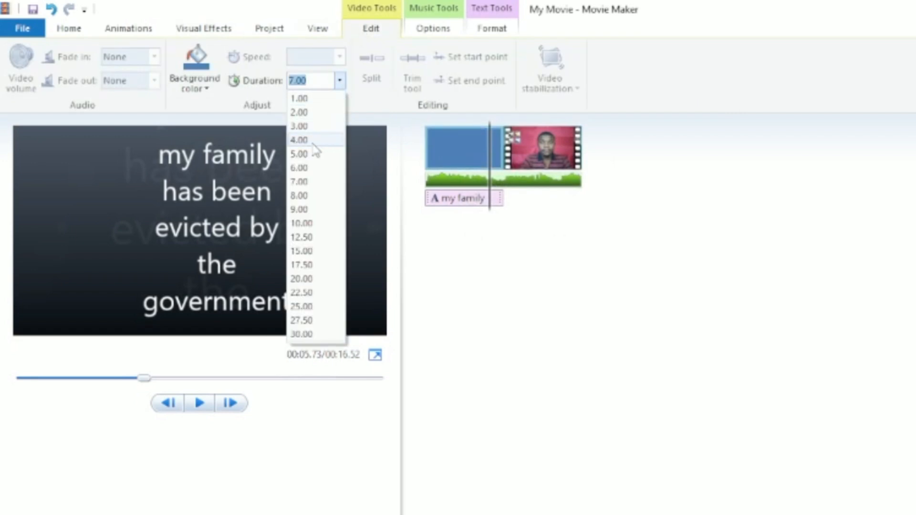
click(315, 141)
Play the movie from the start to preview it
drag(135, 380, 2, 379)
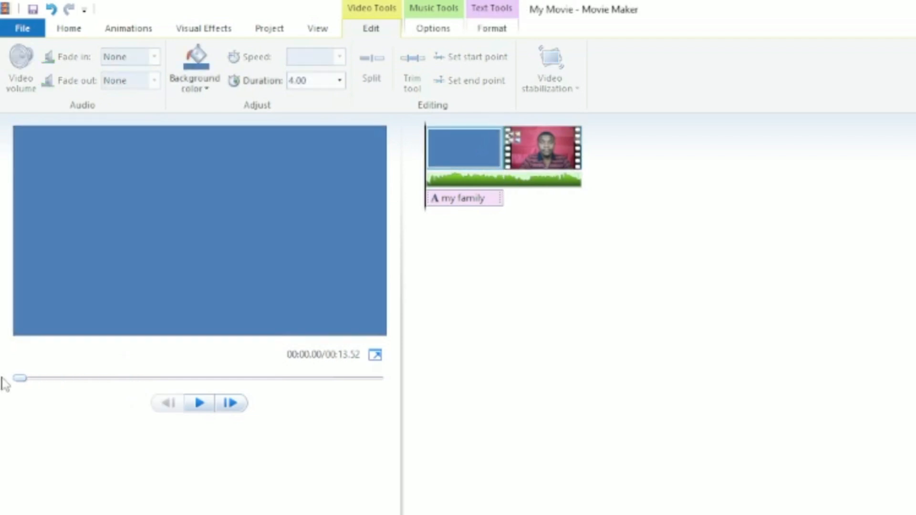
click(199, 402)
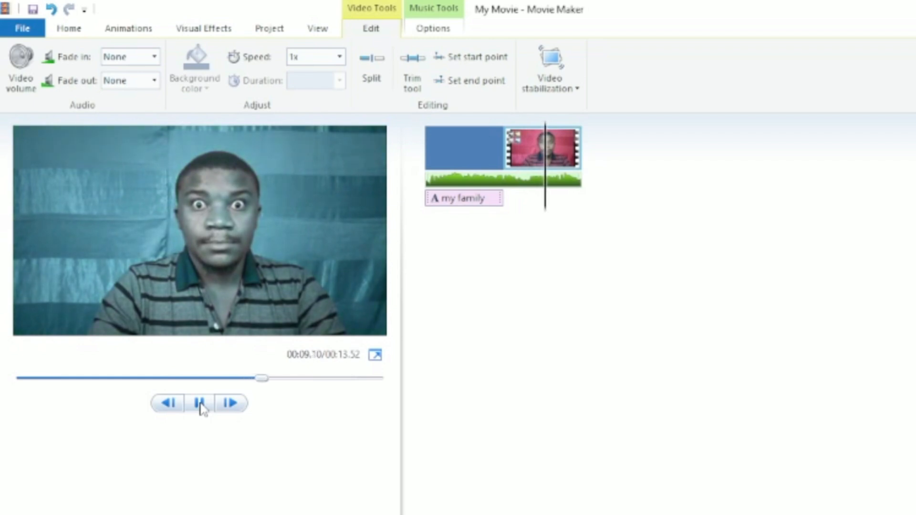
click(200, 403)
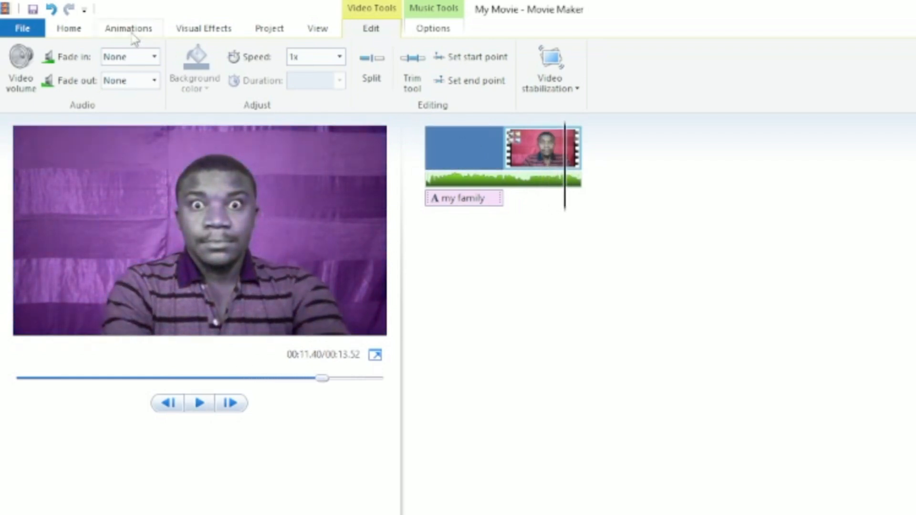
Add a new title clip at the end of the movie and set its background colour to blue
click(135, 35)
click(207, 32)
click(93, 32)
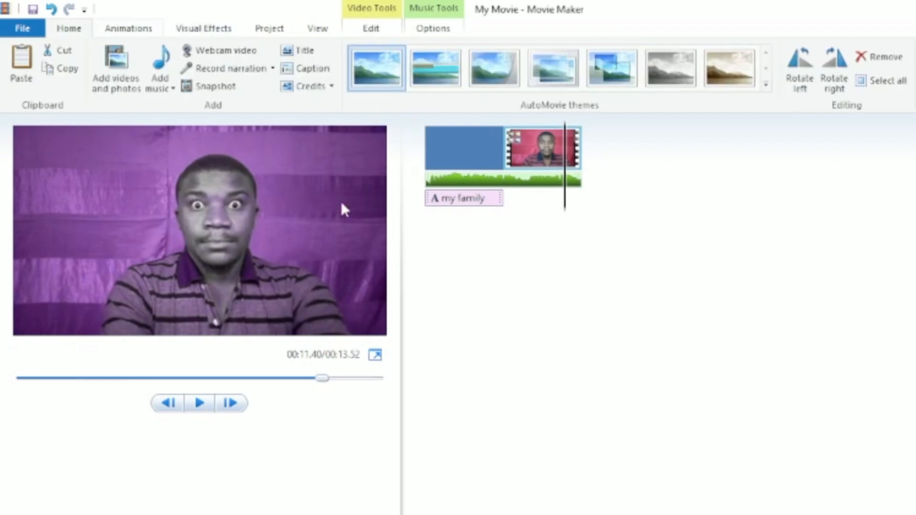
click(286, 51)
drag(544, 147, 678, 167)
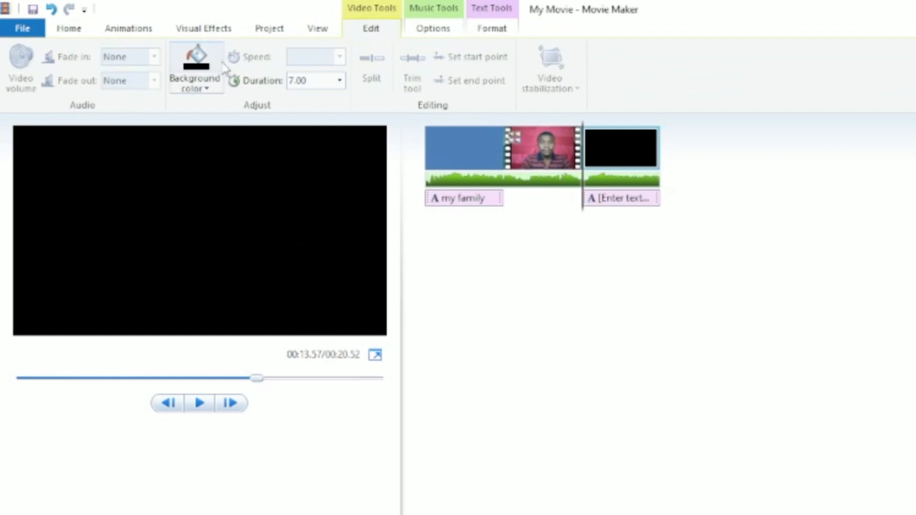
click(206, 86)
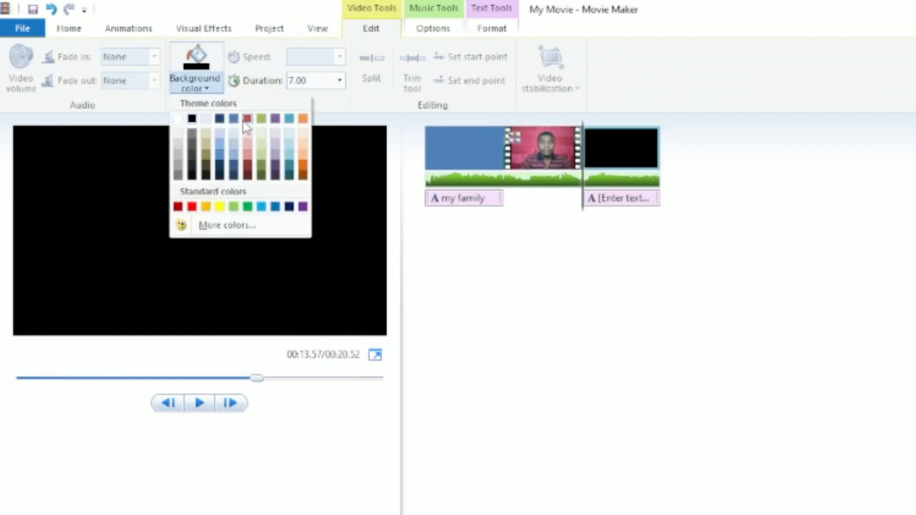
click(234, 119)
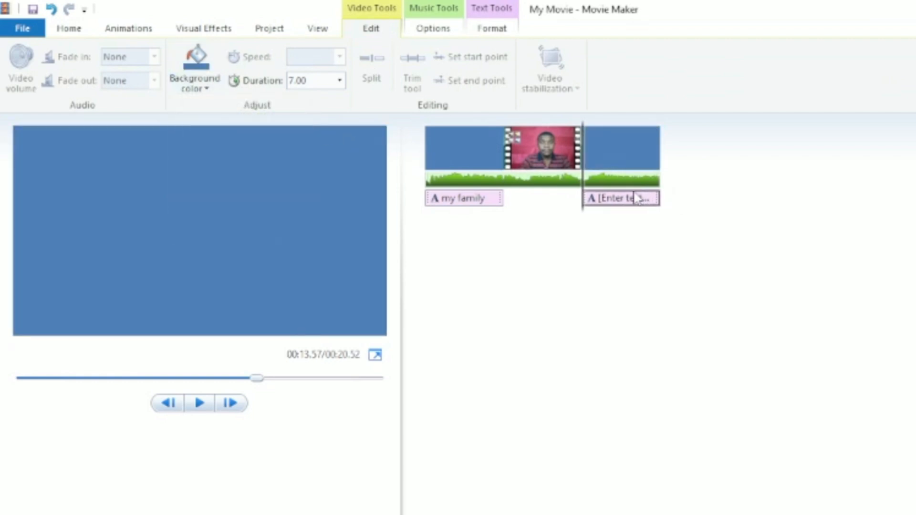
Enter the text 'thanks for watchin' in the ending title
click(637, 198)
double_click(204, 245)
click(219, 240)
triple_click(219, 241)
text(thank)
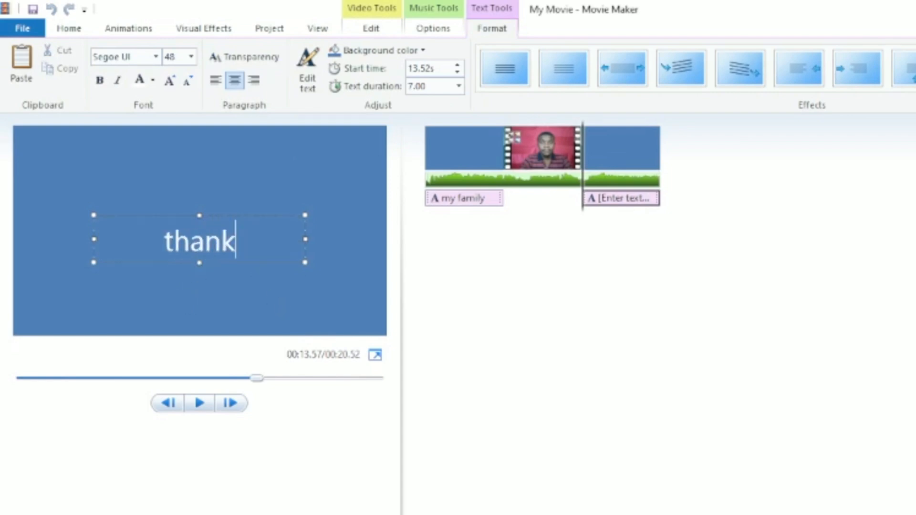
text(s for was)
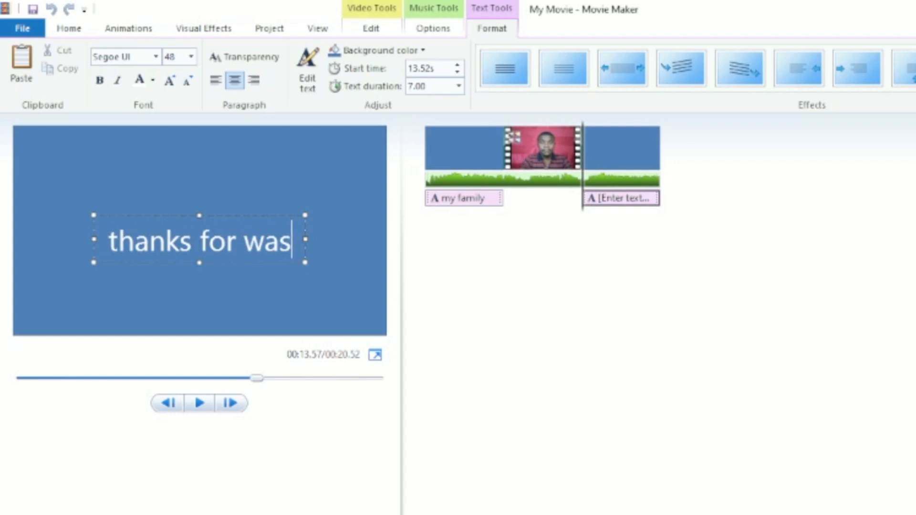
key(BackSpace)
text(tchin)
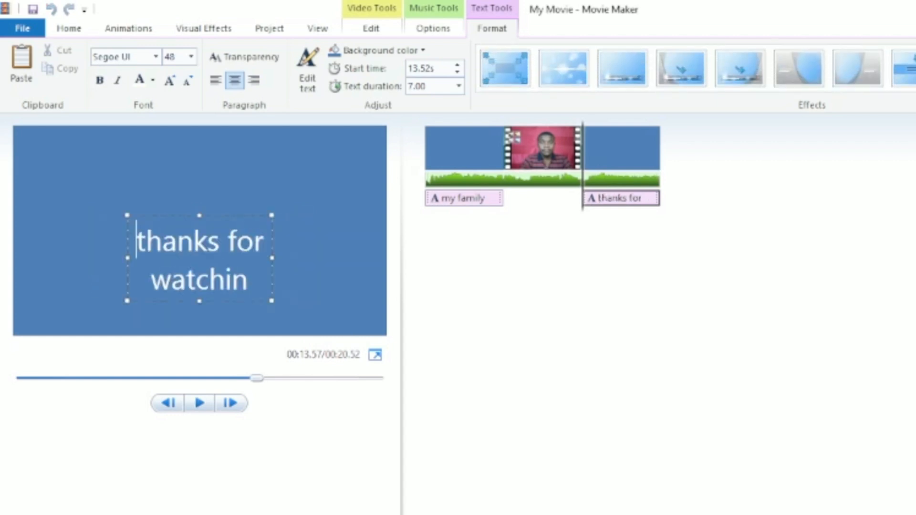
Play back the movie from the beginning to review all clips
click(200, 404)
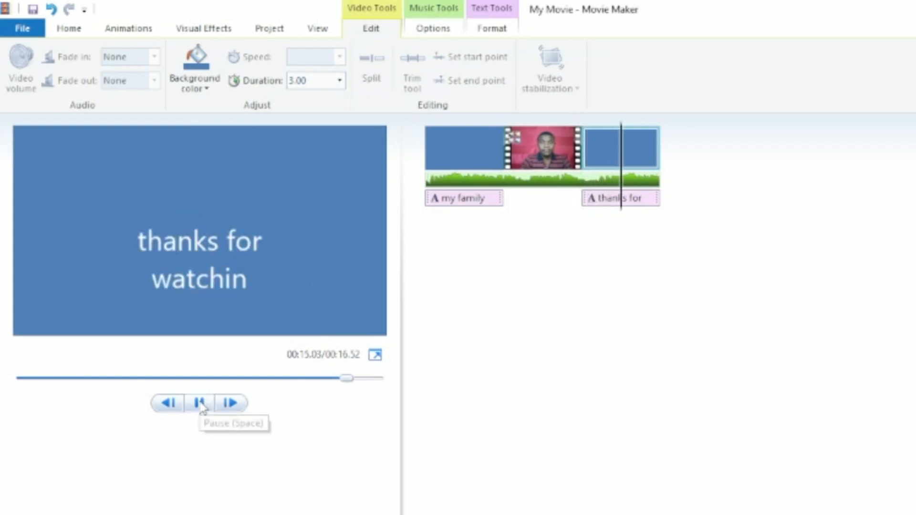
click(200, 403)
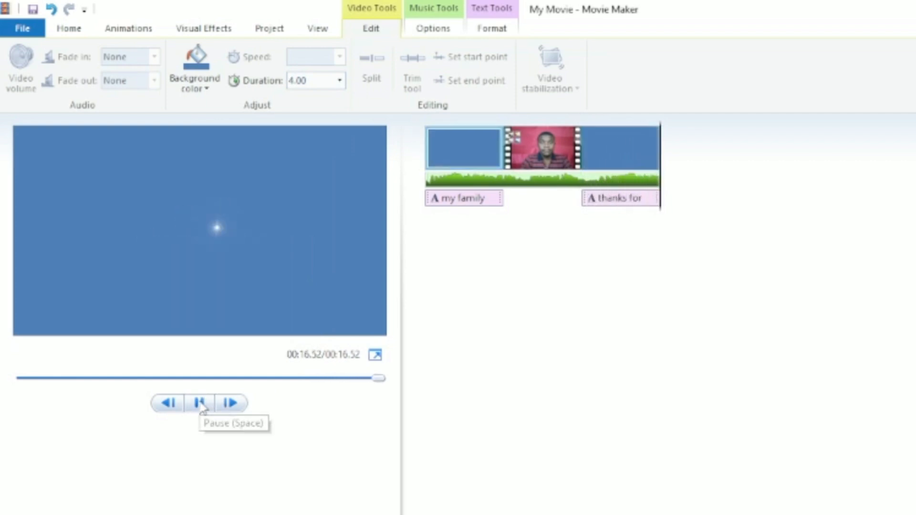
click(199, 404)
click(199, 403)
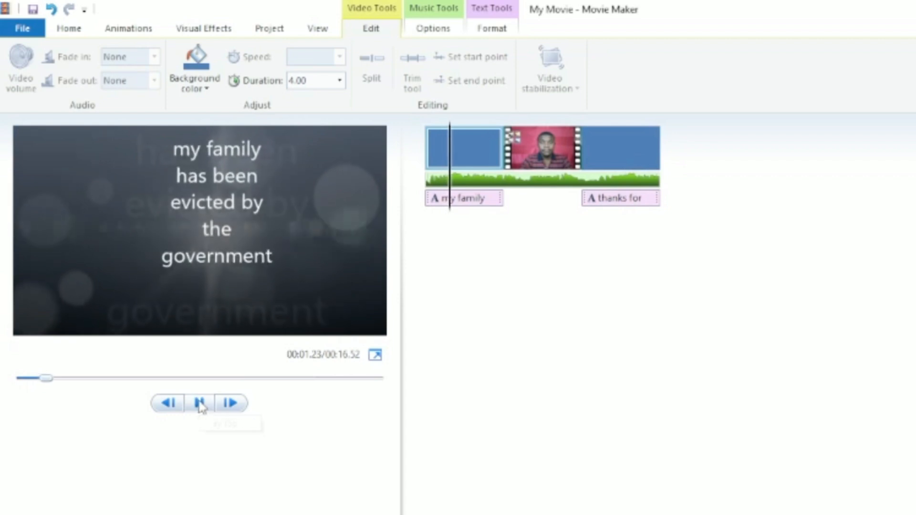
click(200, 404)
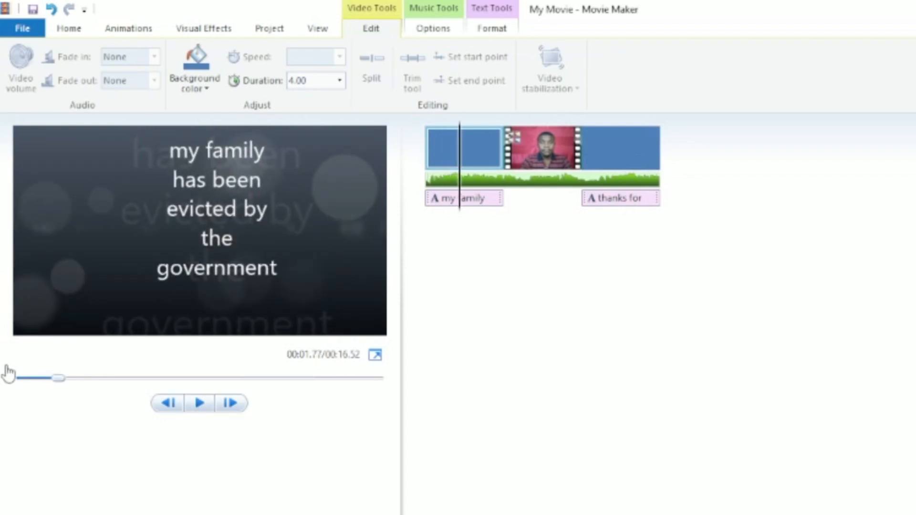
drag(57, 378, 33, 382)
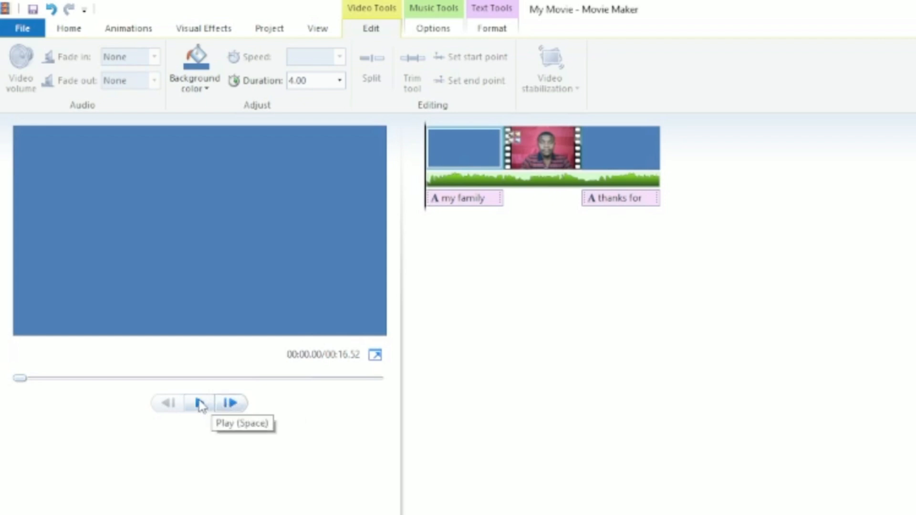
click(200, 405)
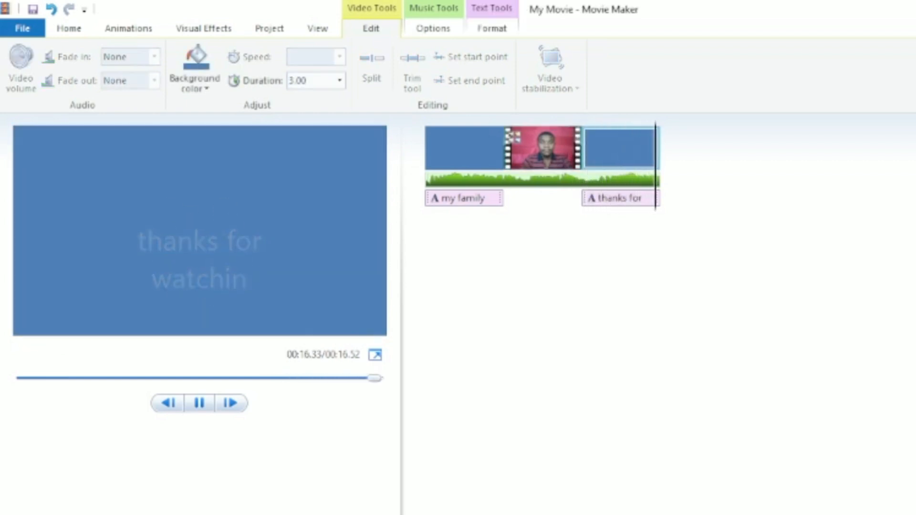
click(22, 28)
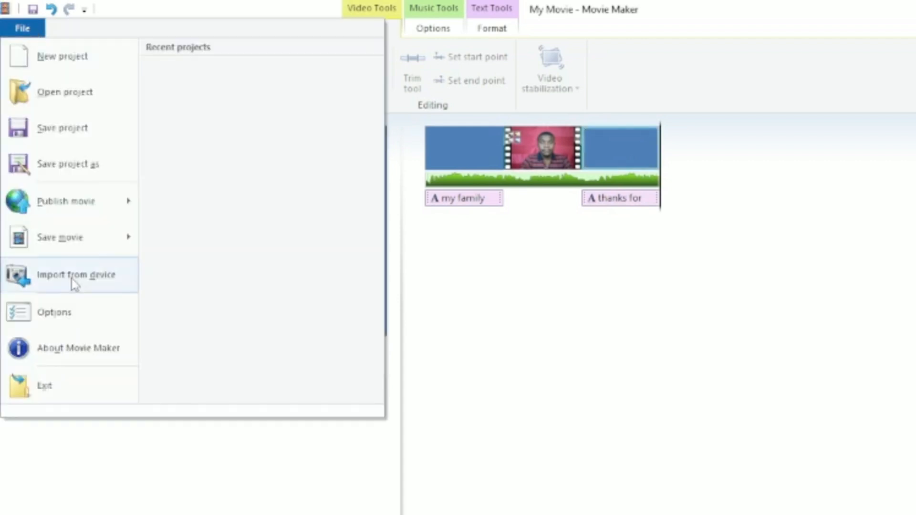
mouse_move(76, 235)
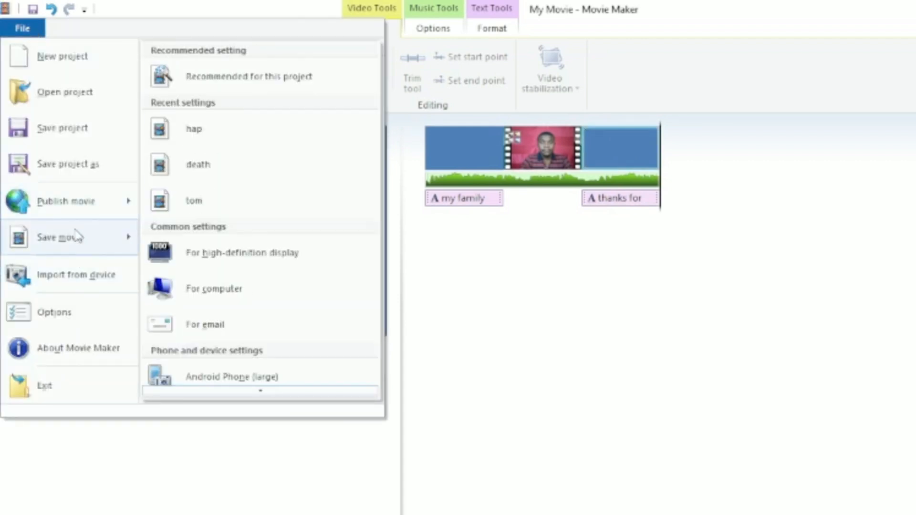
click(275, 77)
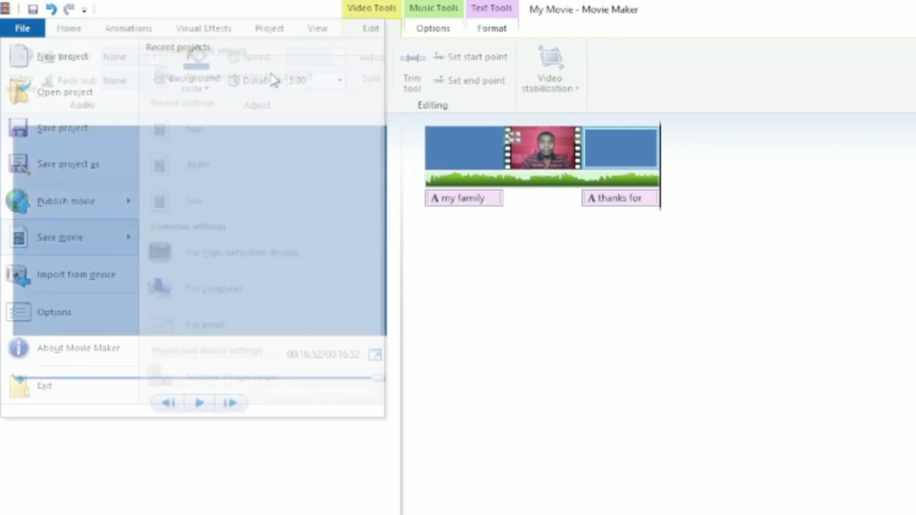
click(739, 422)
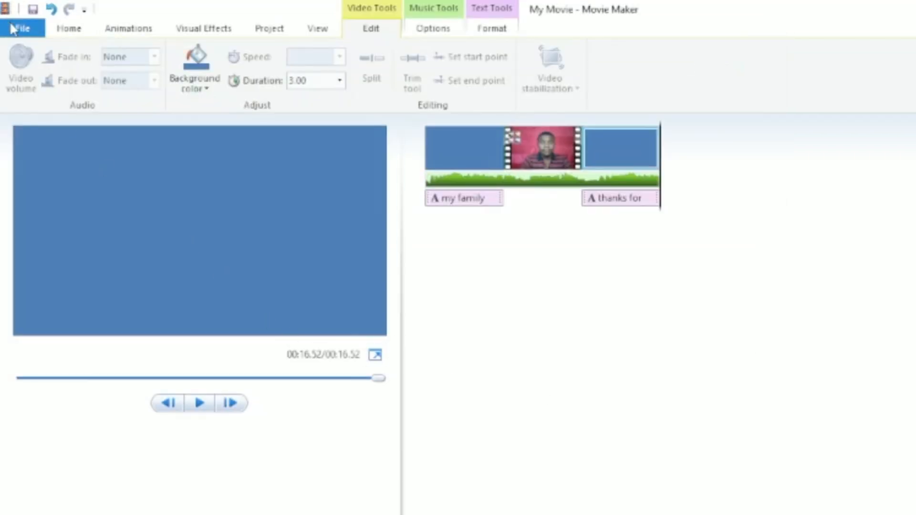
click(23, 28)
mouse_move(125, 235)
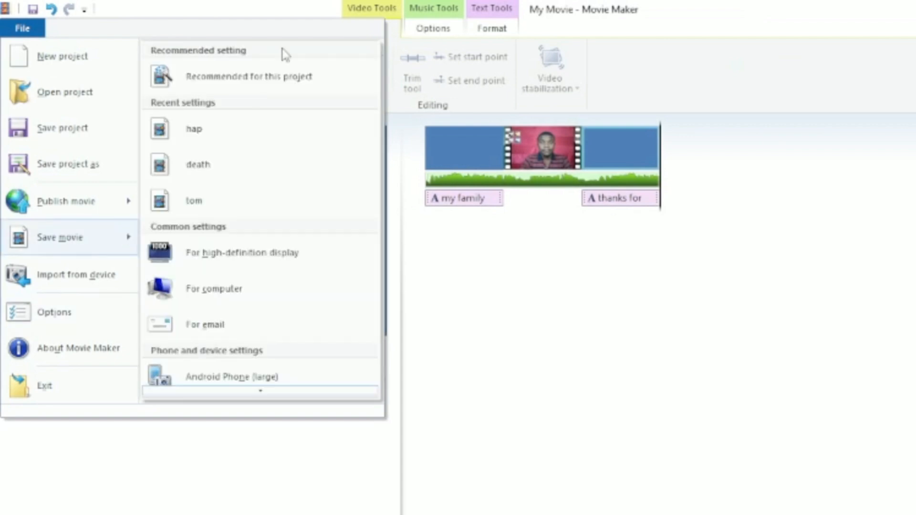
click(246, 130)
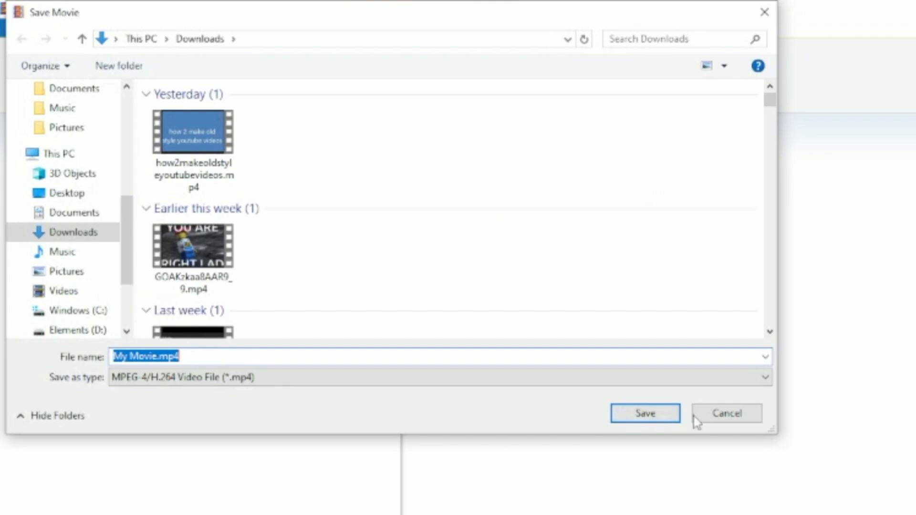
click(727, 414)
Create a new custom movie-saving setting with a video size of 640 by 360 pixels
click(23, 28)
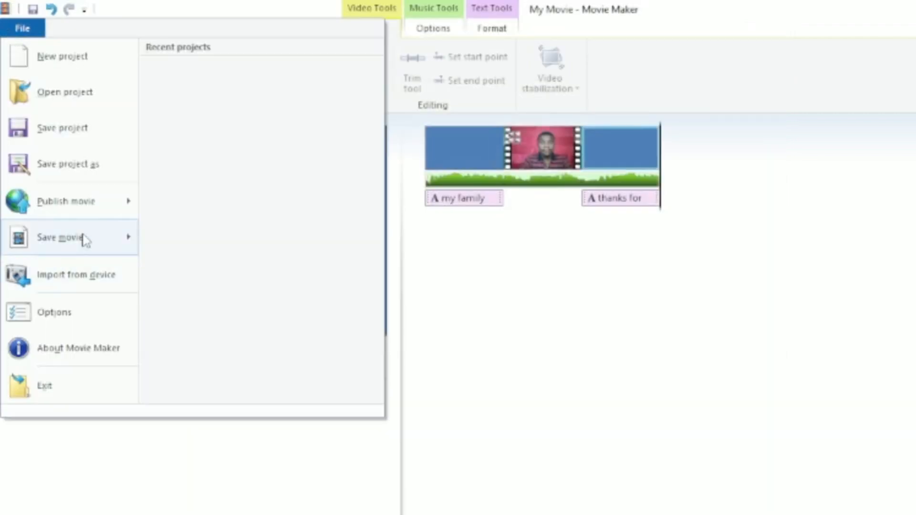
mouse_move(85, 240)
scroll(258, 228, down, 5)
scroll(258, 227, down, 10)
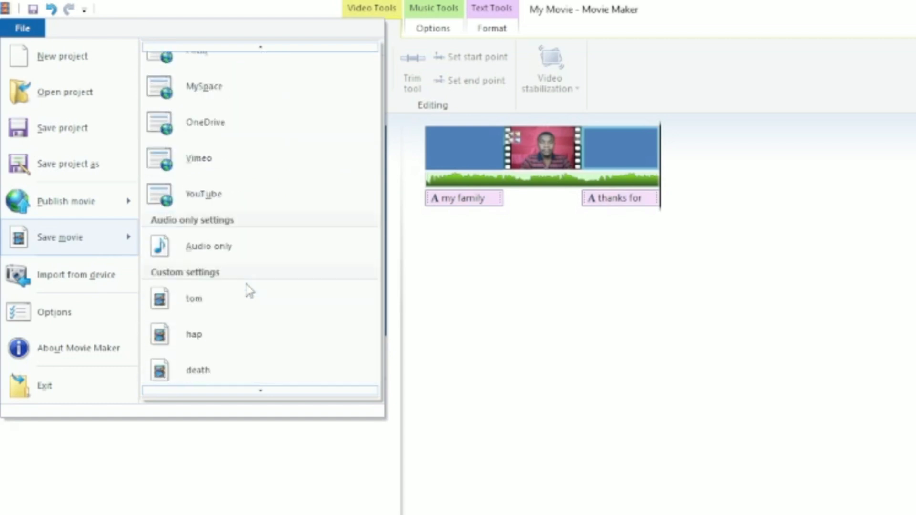
scroll(247, 286, down, 2)
click(245, 382)
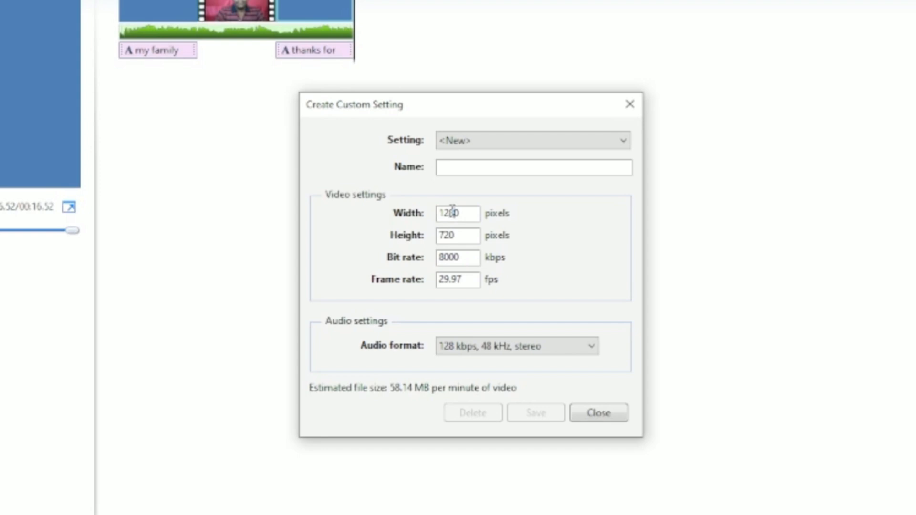
click(479, 145)
click(479, 145)
click(480, 146)
click(479, 144)
key(BackSpace)
key(BackSpace)
key(BackSpace)
key(BackSpace)
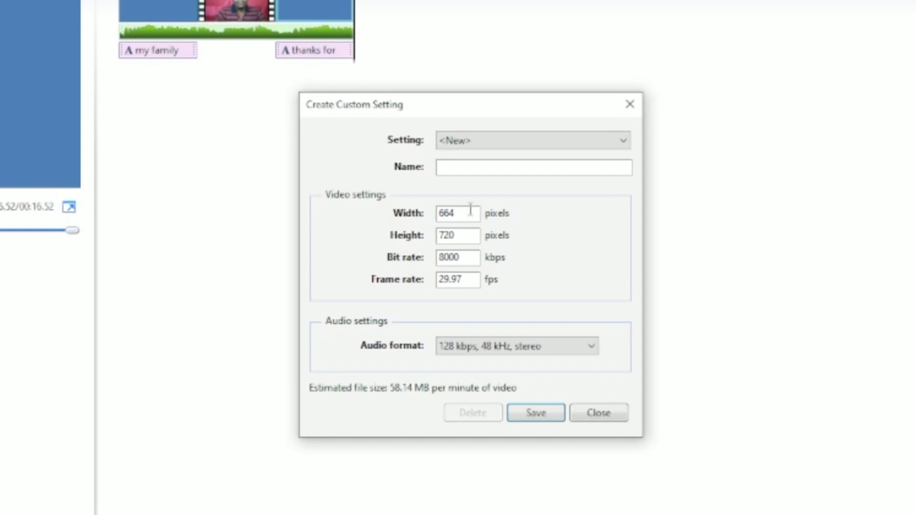
key(BackSpace)
key(BackSpace)
key(BackSpace)
text(650)
key(BackSpace)
key(BackSpace)
text(40)
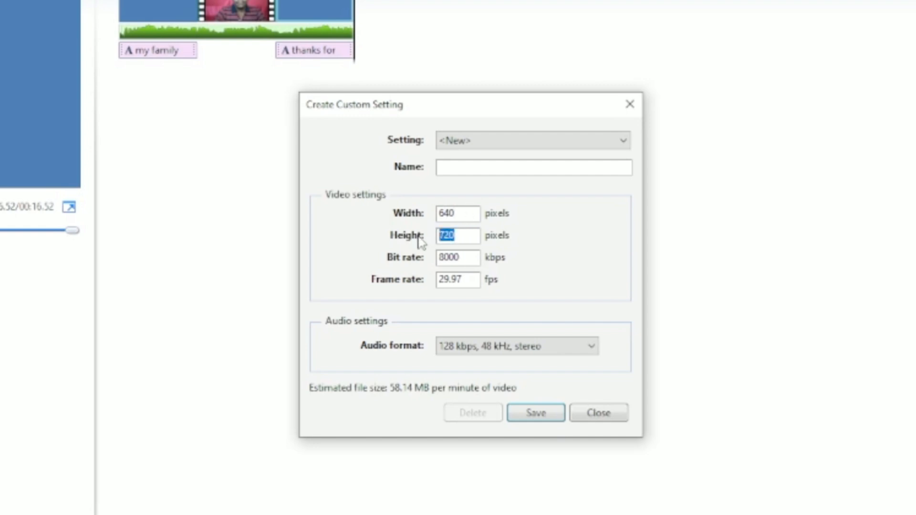
text(360)
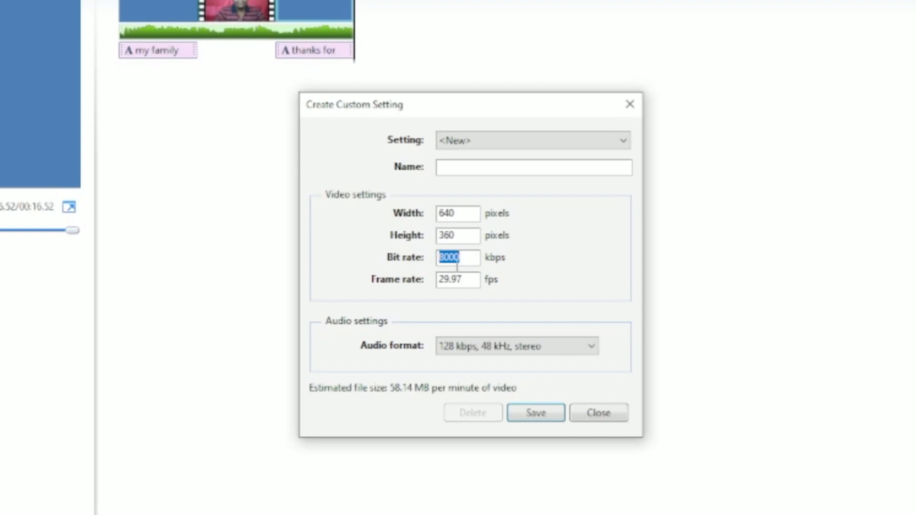
Set the custom setting's bit rate to 109 kbps, frame rate to 5 fps and audio to 96 kbps, 44.1 kHz, stereo
text(10)
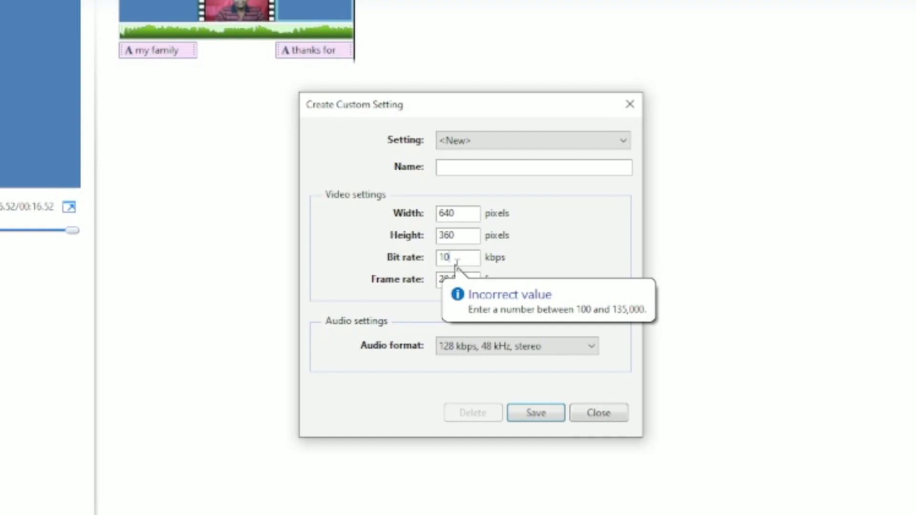
text(9)
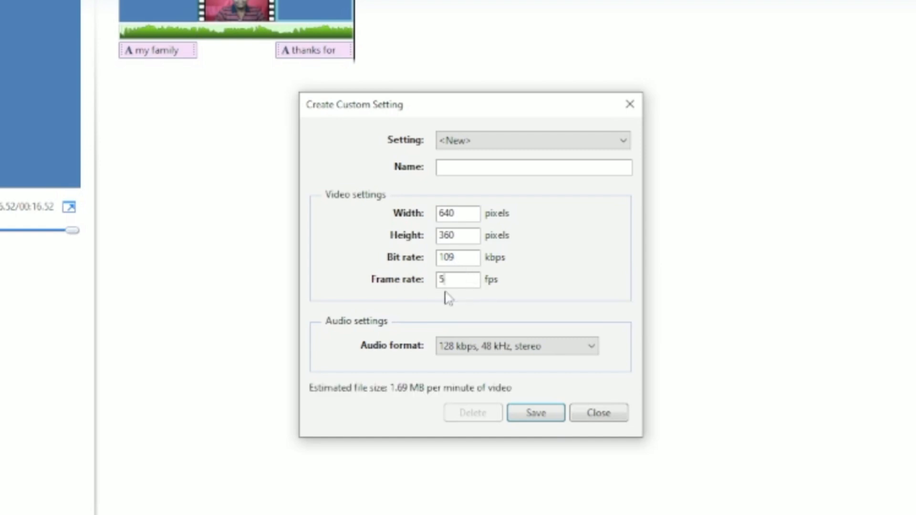
click(510, 353)
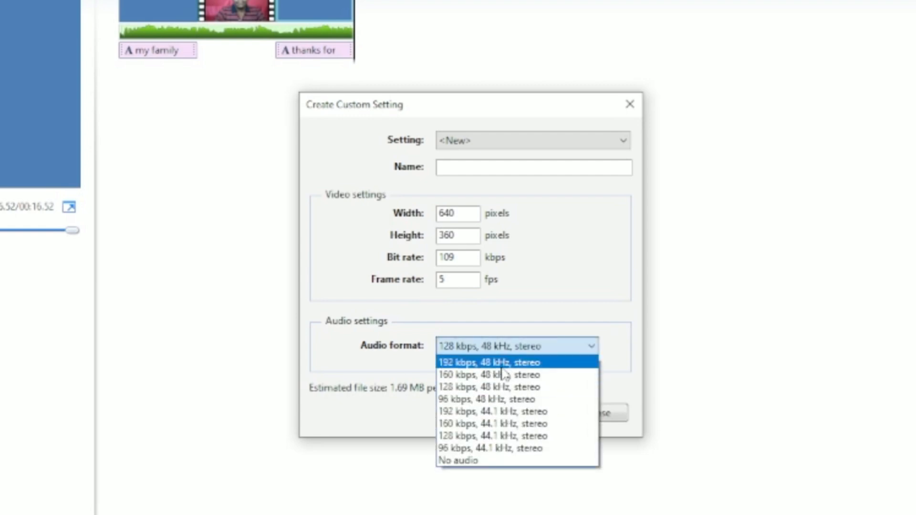
click(491, 449)
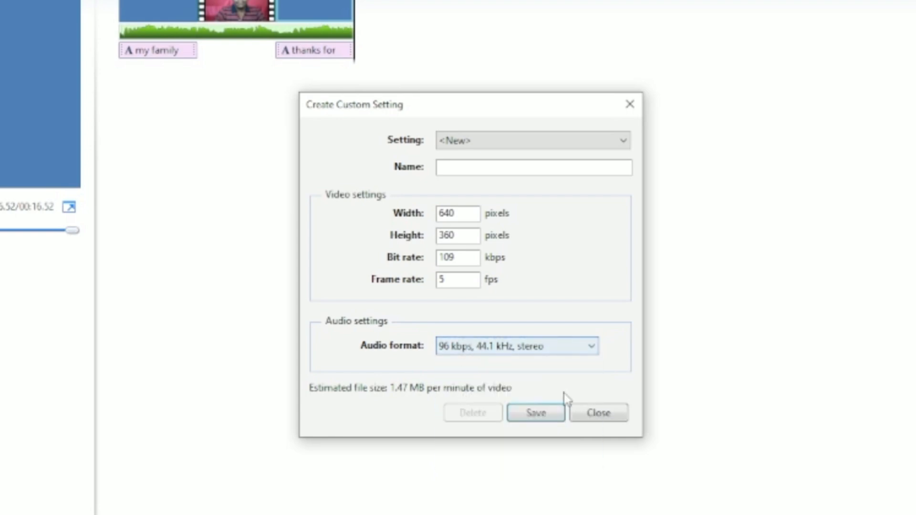
Name the custom setting 'exorid video' and save it
click(521, 414)
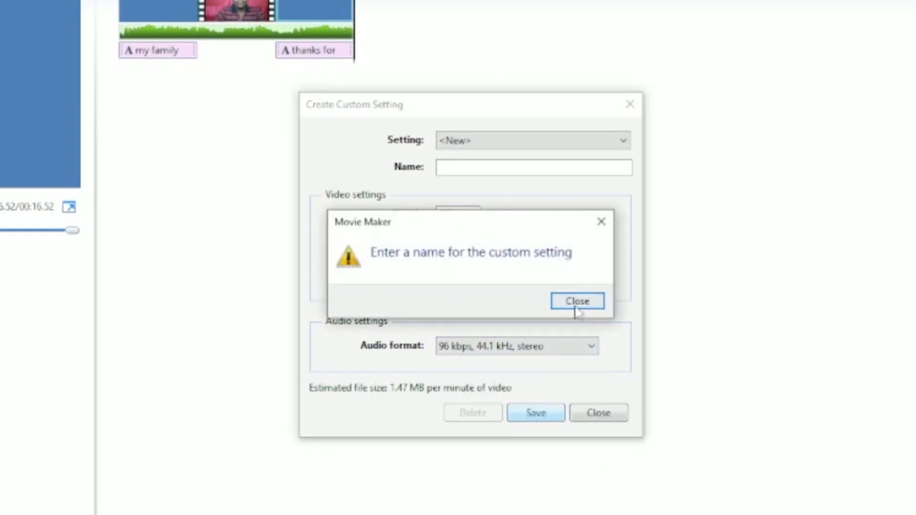
click(575, 300)
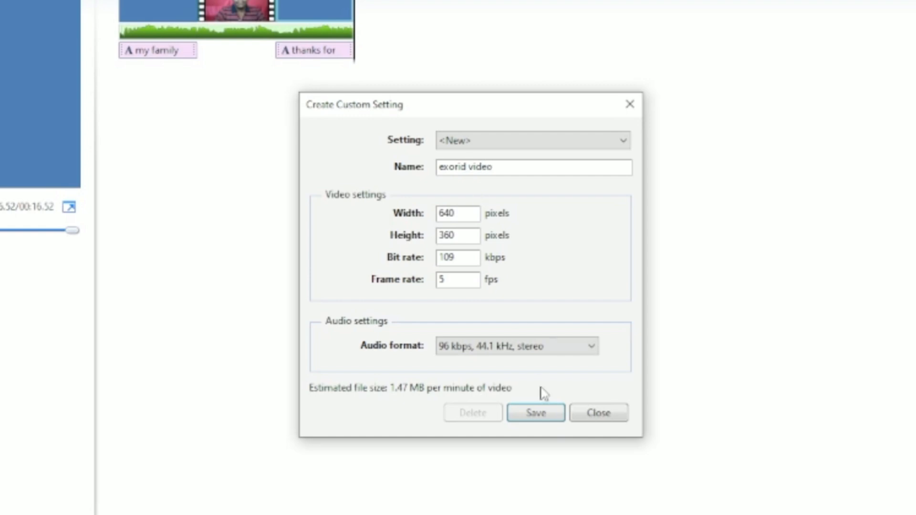
click(549, 417)
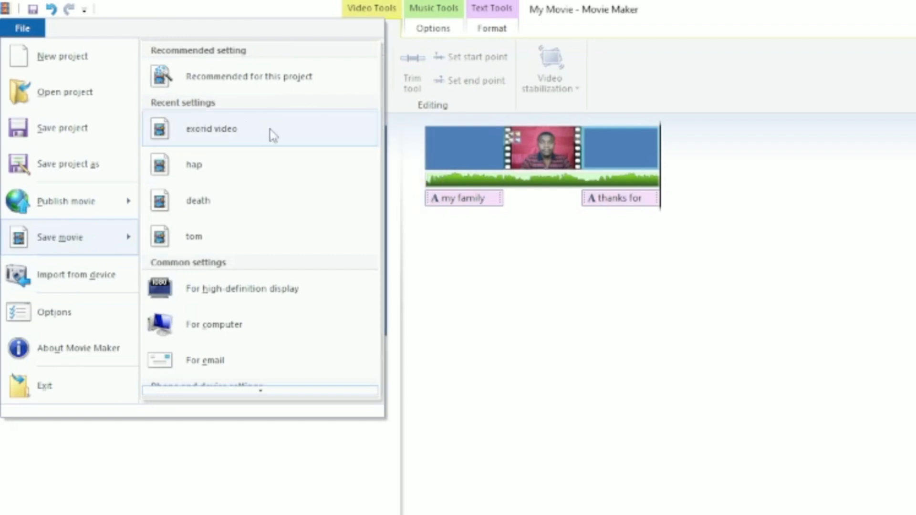
Save the movie with the 'exorid video' setting under the file name 'reerrereerreerre'
click(268, 129)
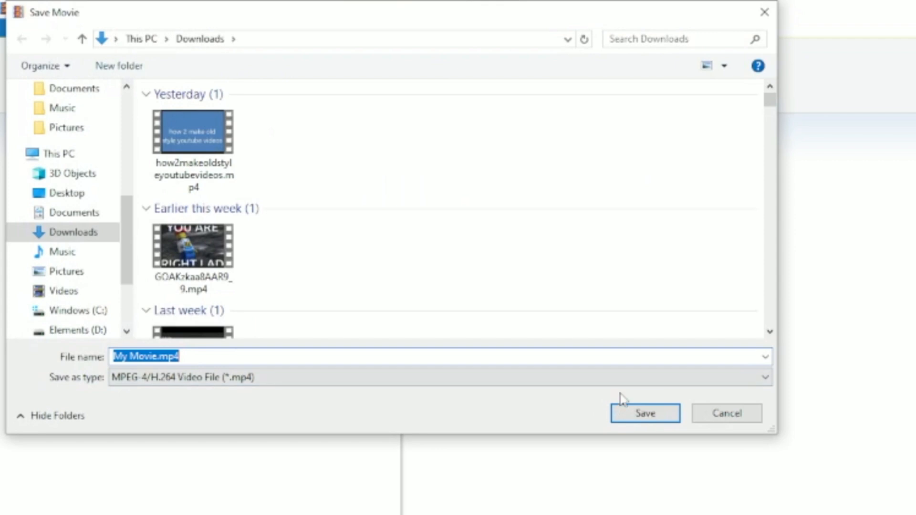
text(reerrereerreerre)
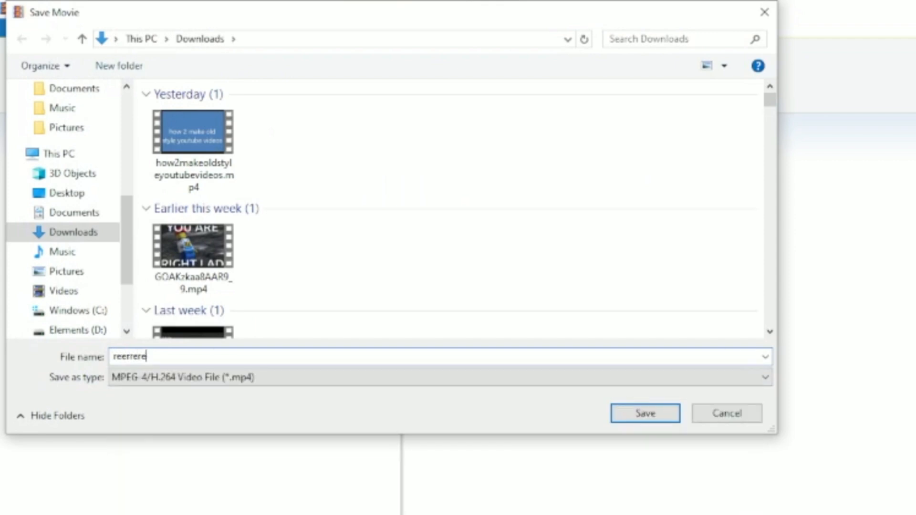
click(667, 421)
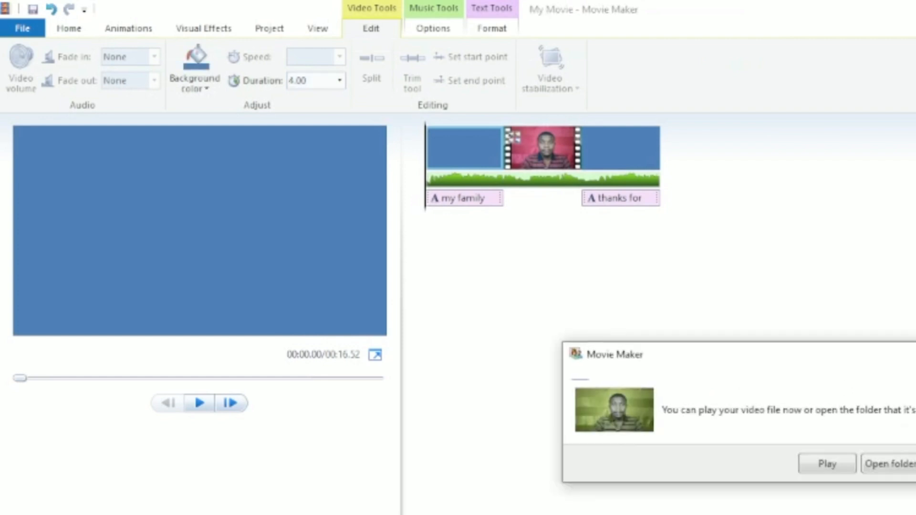
Play the saved video file
click(821, 461)
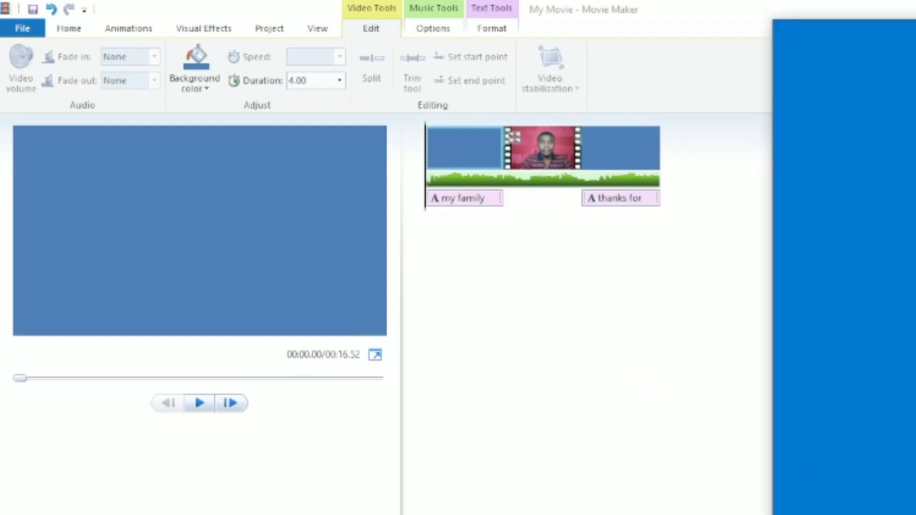
drag(915, 37, 702, 43)
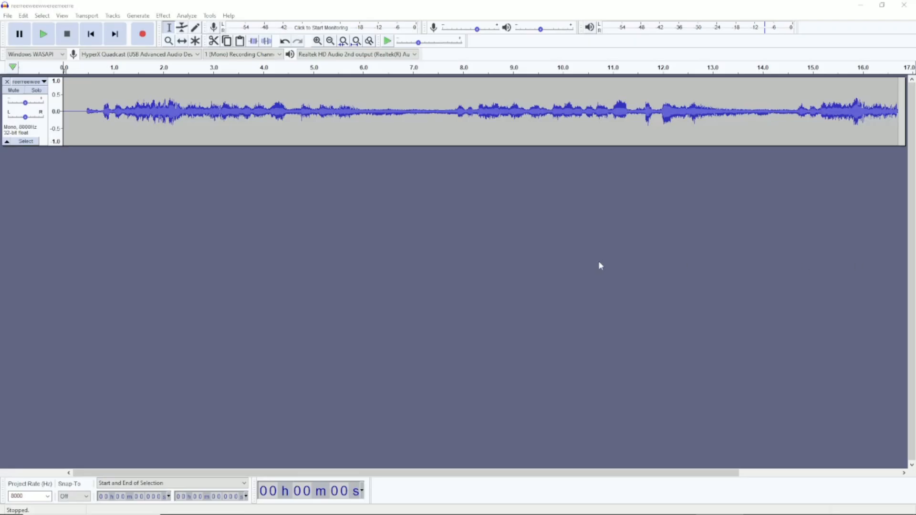
click(599, 263)
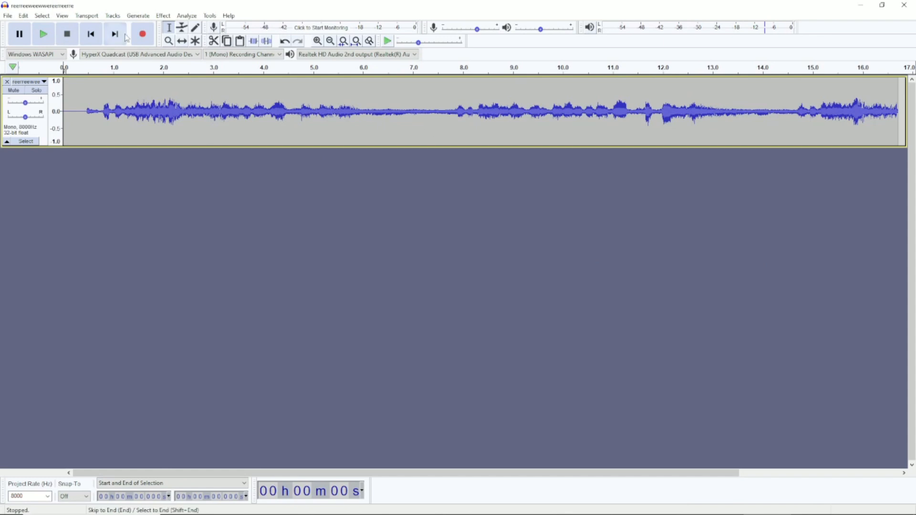
drag(73, 91, 493, 201)
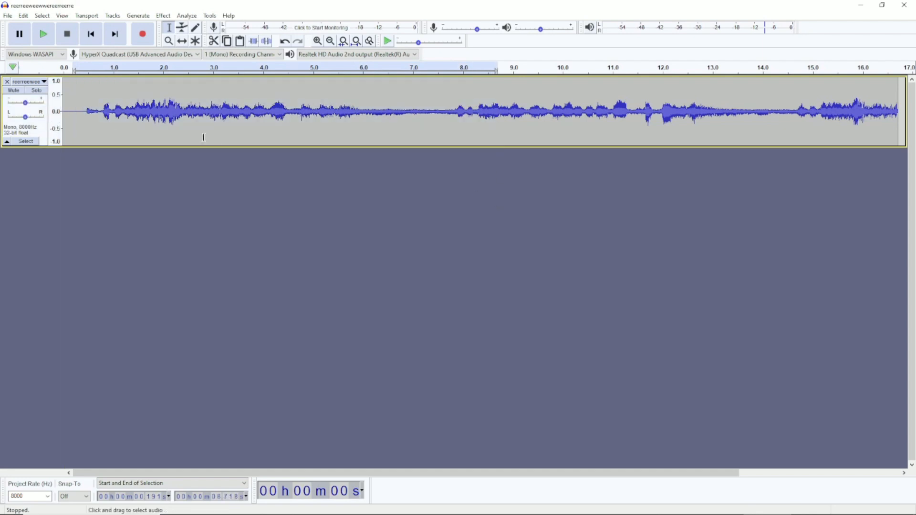
click(670, 505)
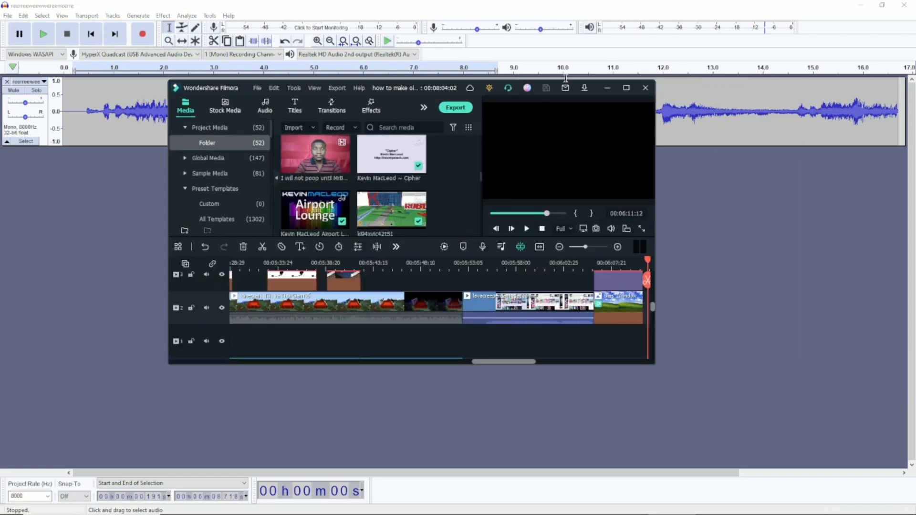
click(625, 88)
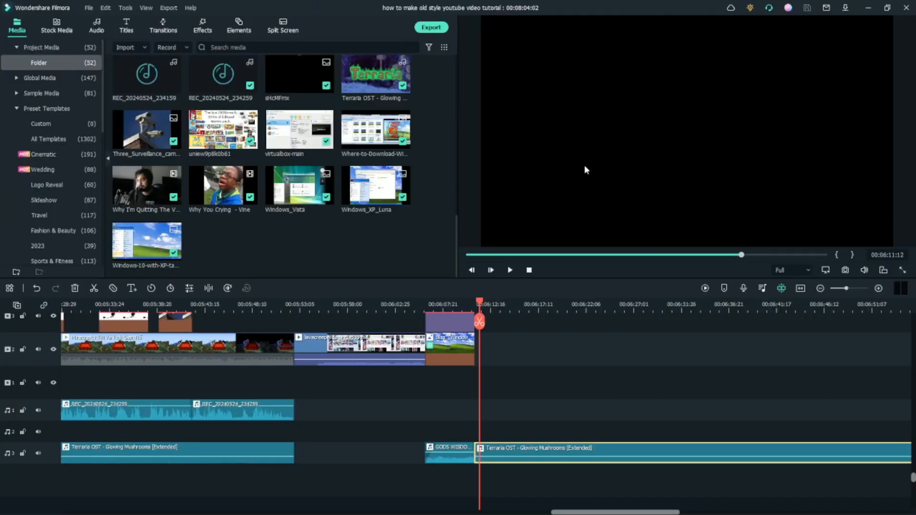
click(495, 369)
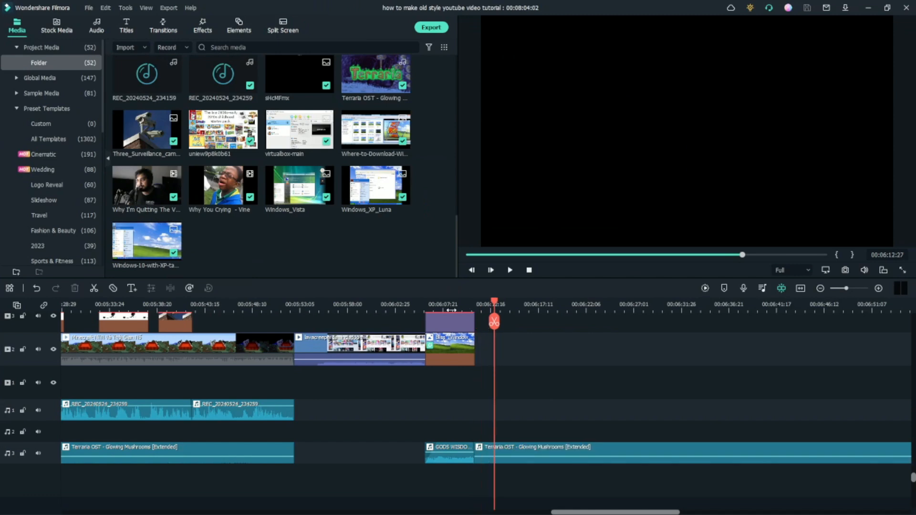
click(451, 310)
drag(433, 307, 415, 305)
drag(357, 297, 447, 304)
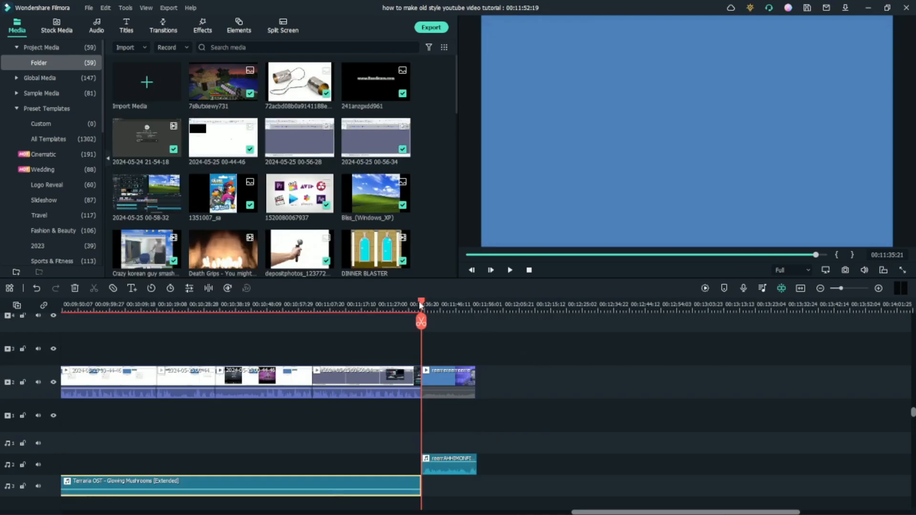
drag(421, 306, 416, 305)
click(510, 271)
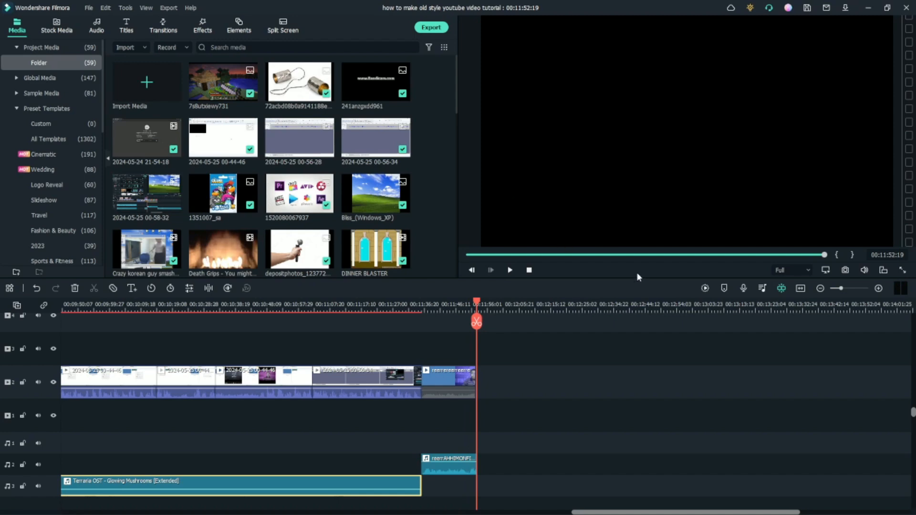
scroll(422, 302, down, 3)
click(413, 301)
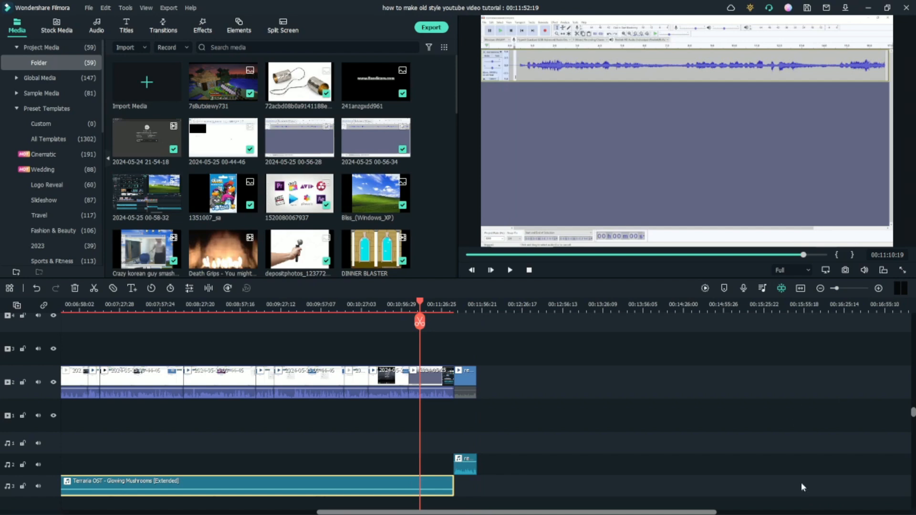
key(super)
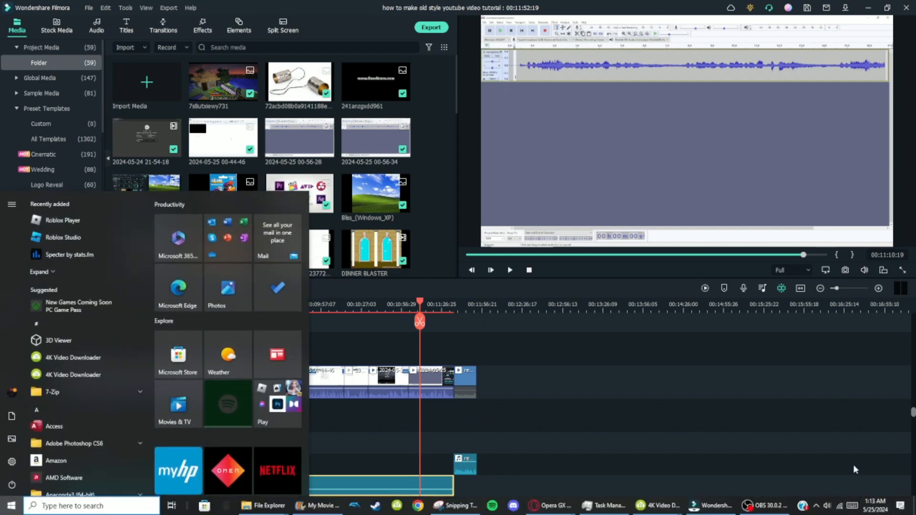
key(super)
drag(526, 305, 582, 265)
mouse_move(378, 327)
mouse_down()
mouse_move(119, 337)
mouse_move(483, 337)
mouse_move(376, 330)
mouse_up()
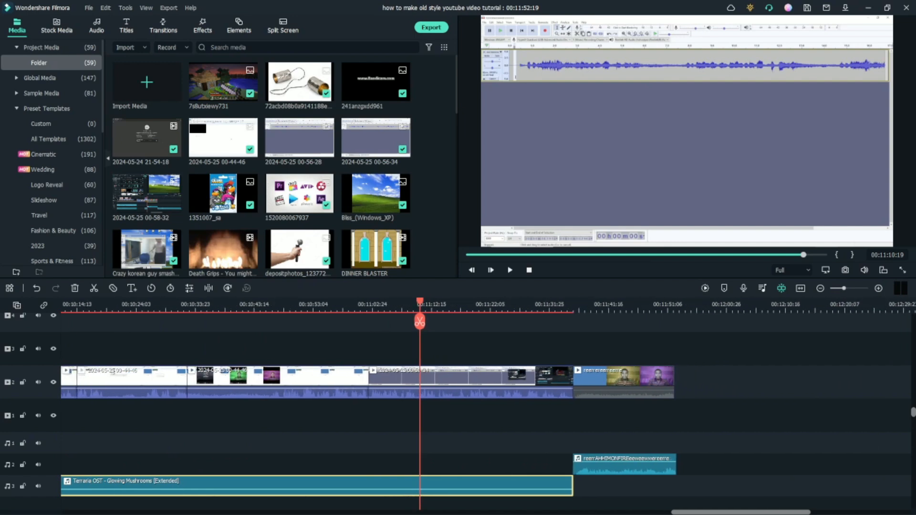
click(570, 311)
drag(564, 301, 699, 322)
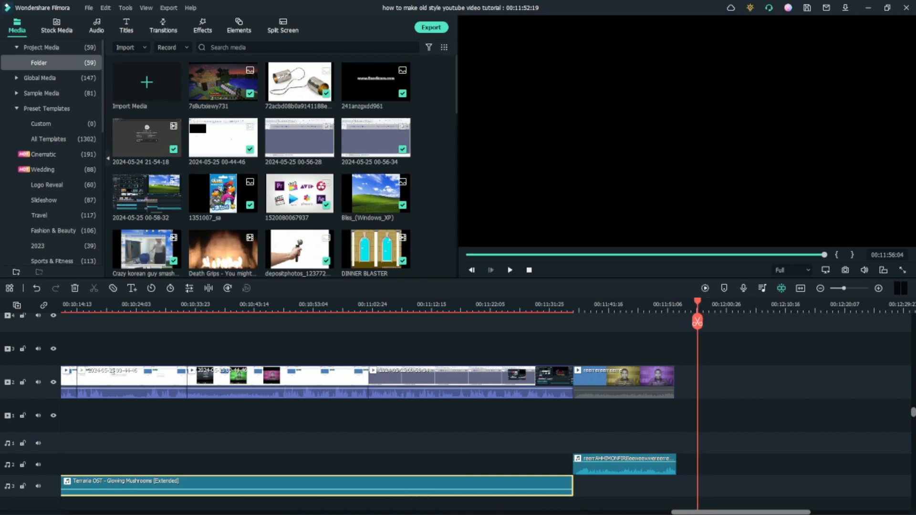